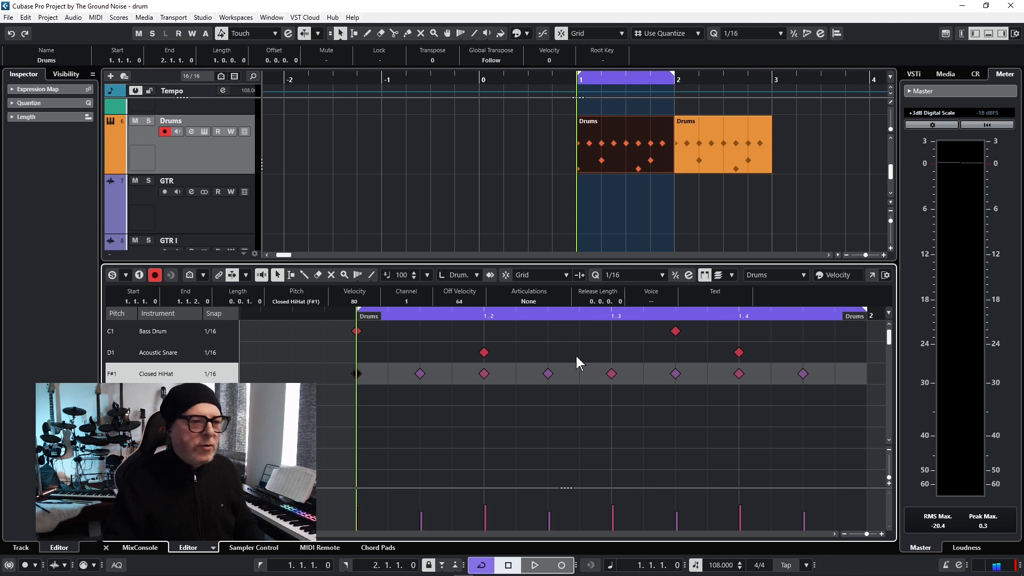
- Add Acoustic Snare hits at 1.2.4, 1.4.3 and 1.4.4 with the Drumstick tool and play back the loop
click(577, 357)
key(8)
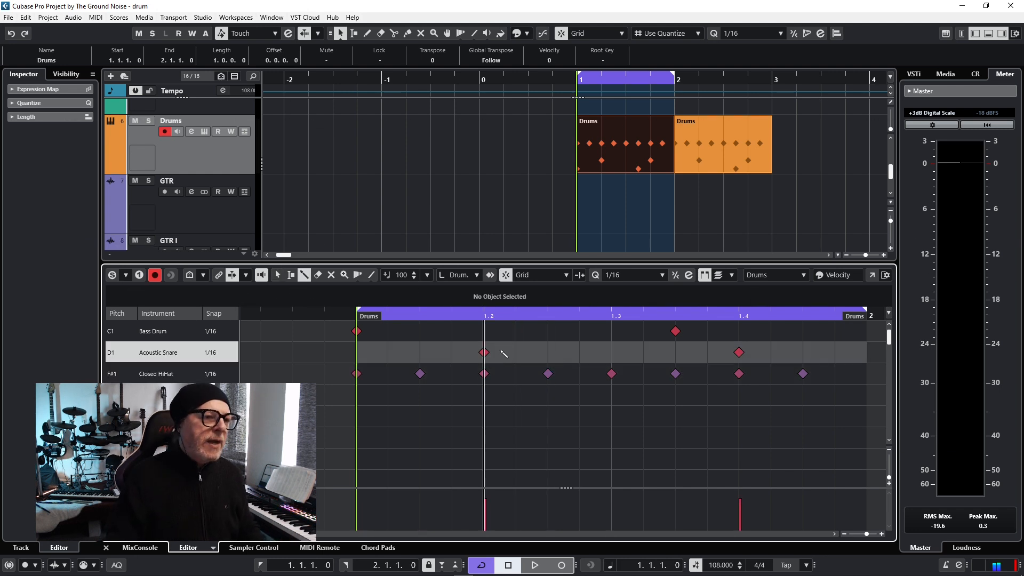
click(580, 354)
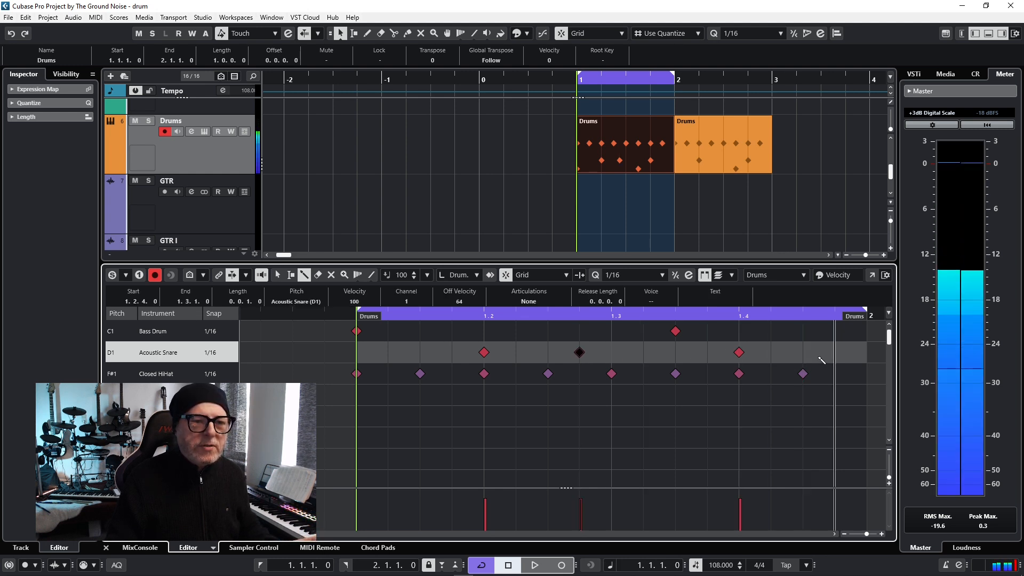
click(803, 352)
click(834, 353)
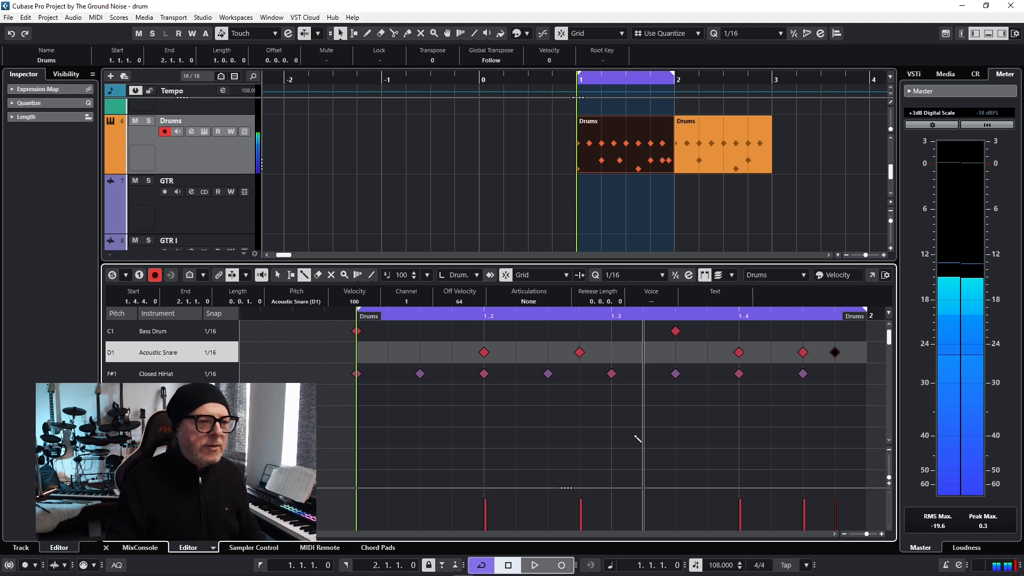
key(space)
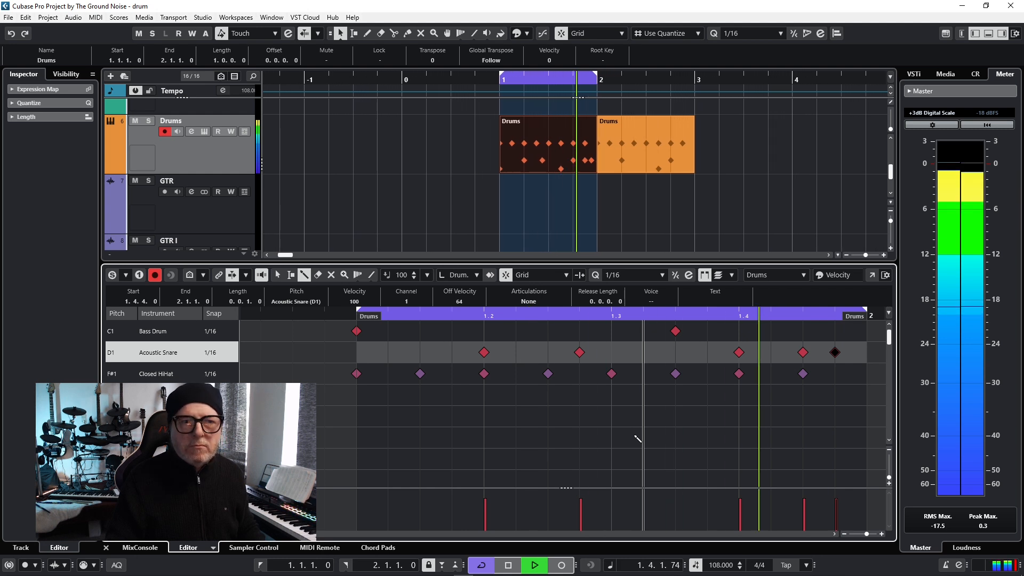
key(space)
- Remove the extra Acoustic Snare hits at 1.2.4, 1.4.3 and 1.4.4
click(579, 352)
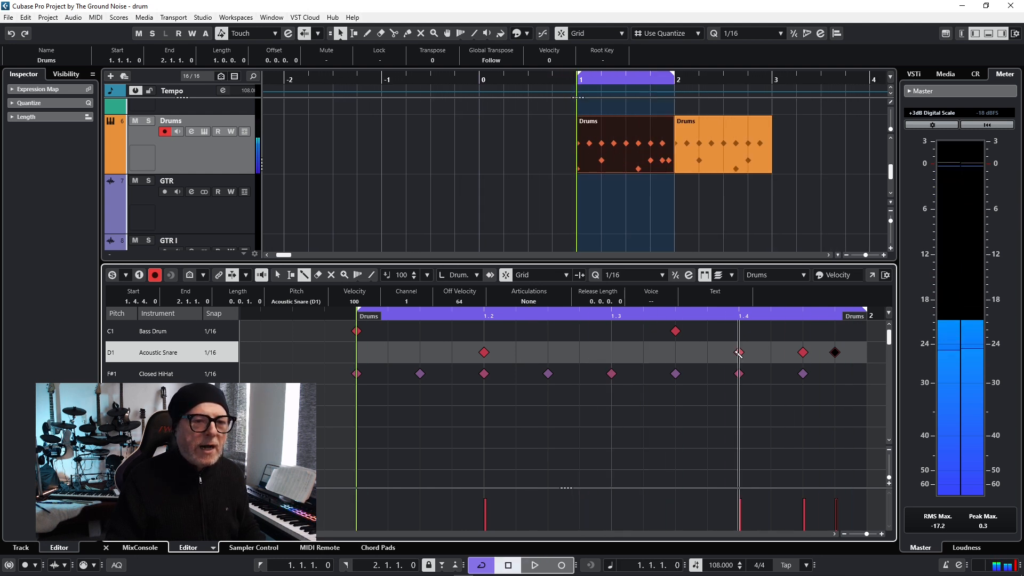
click(803, 352)
click(835, 352)
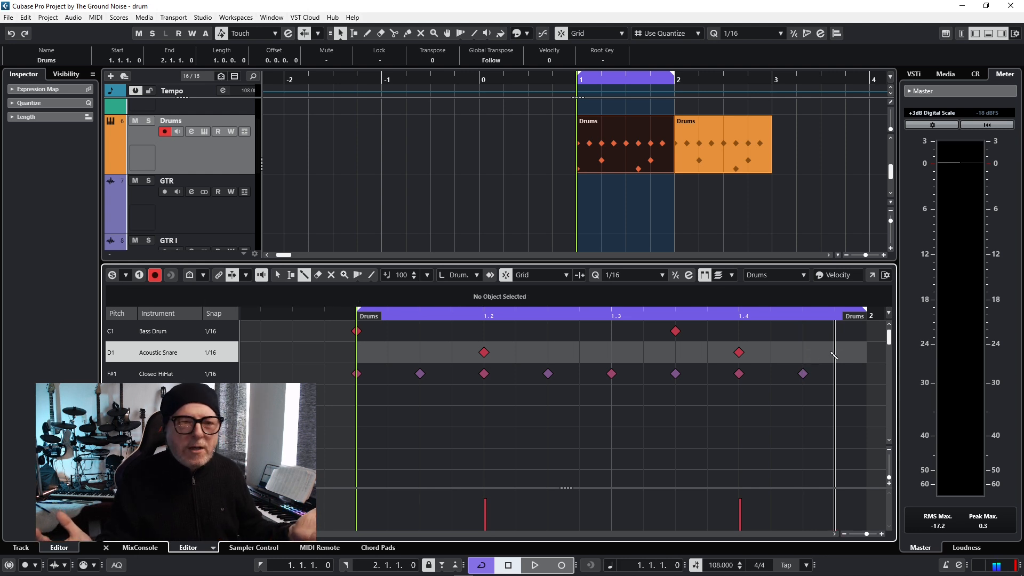
- Audition the Closed HiHat notes individually with the Object Selection tool, comparing the off-beat hits with the on-beat hits
key(1)
click(453, 382)
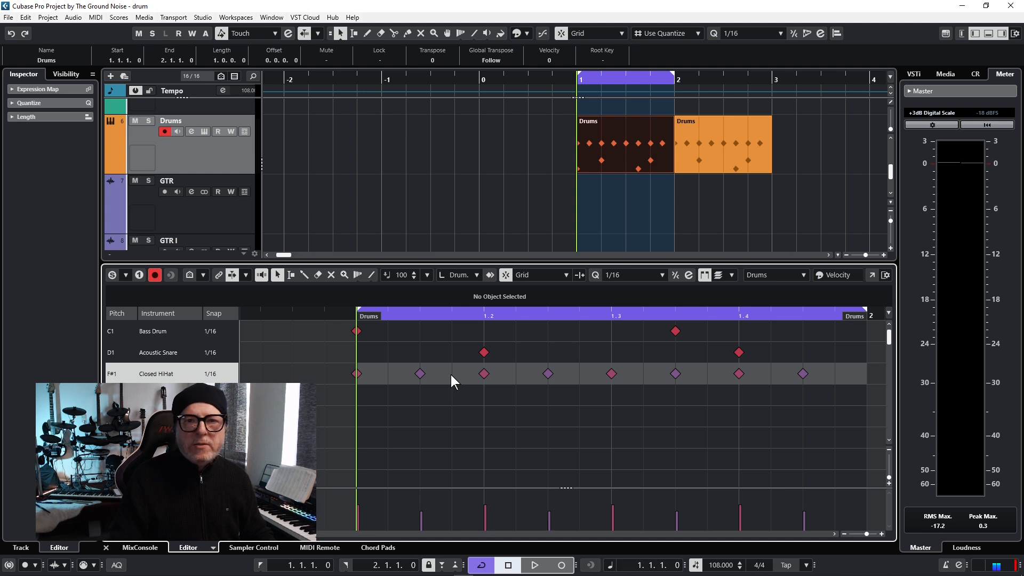
click(357, 373)
click(420, 374)
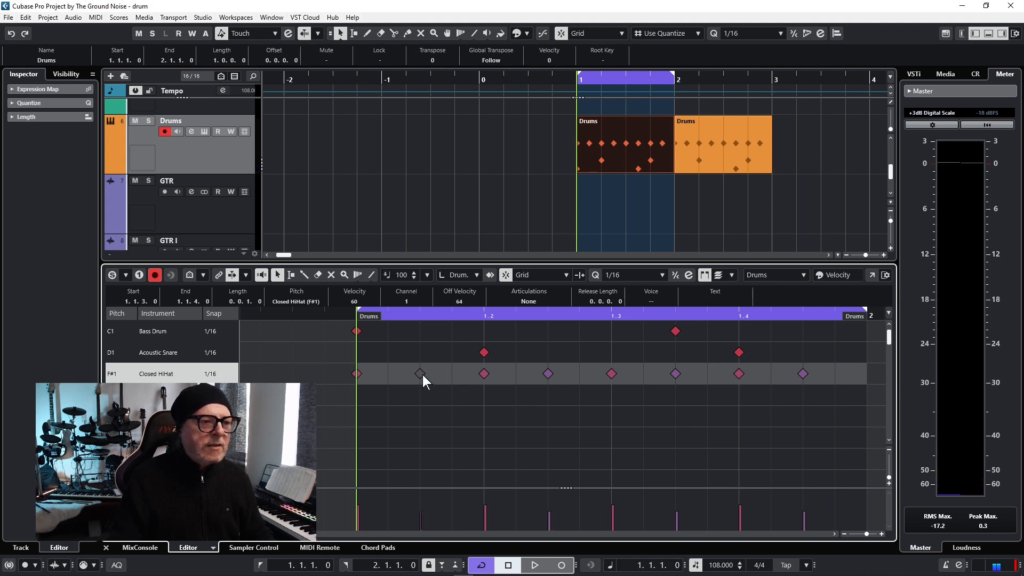
click(547, 374)
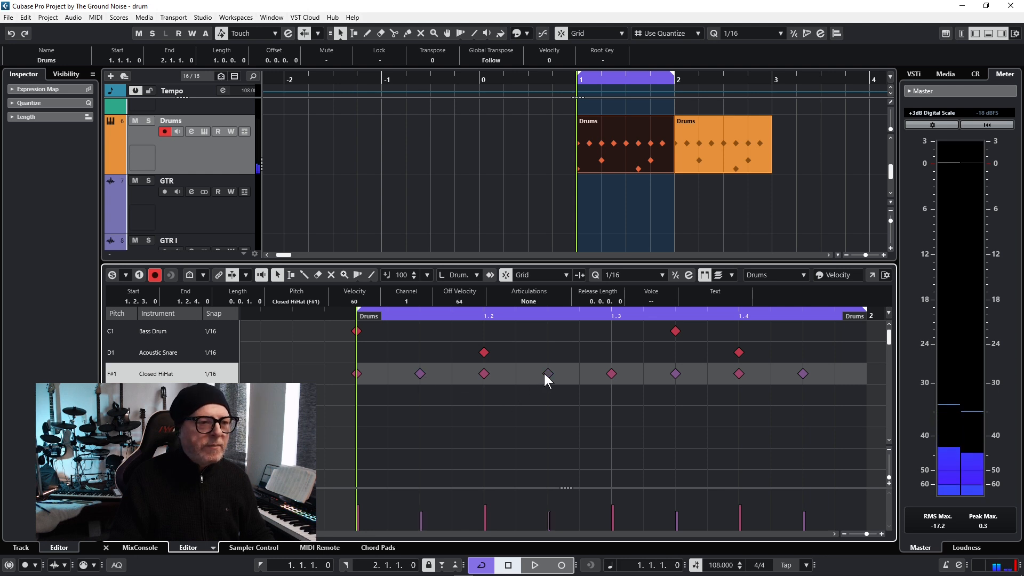
click(675, 374)
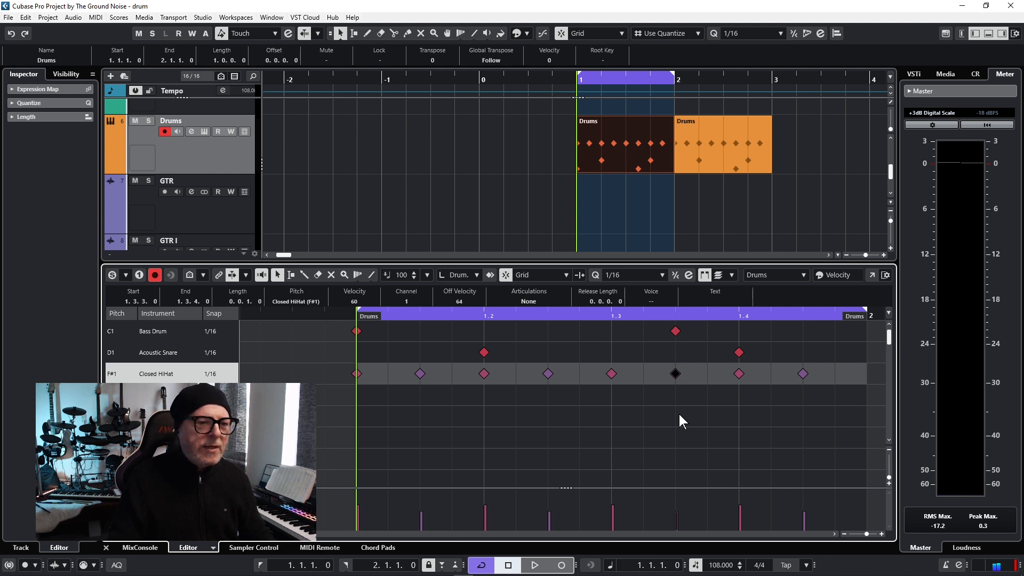
click(731, 375)
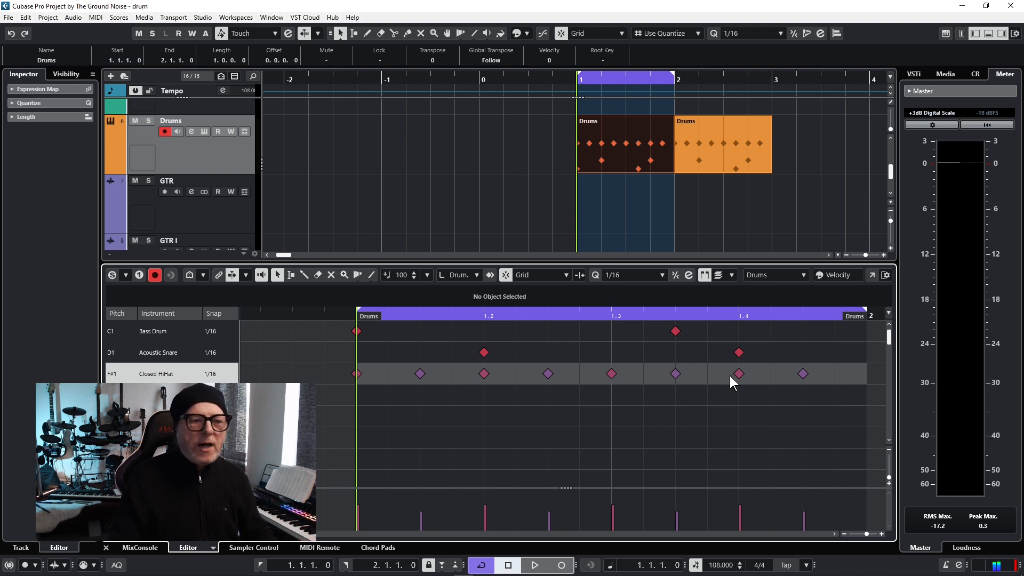
click(738, 374)
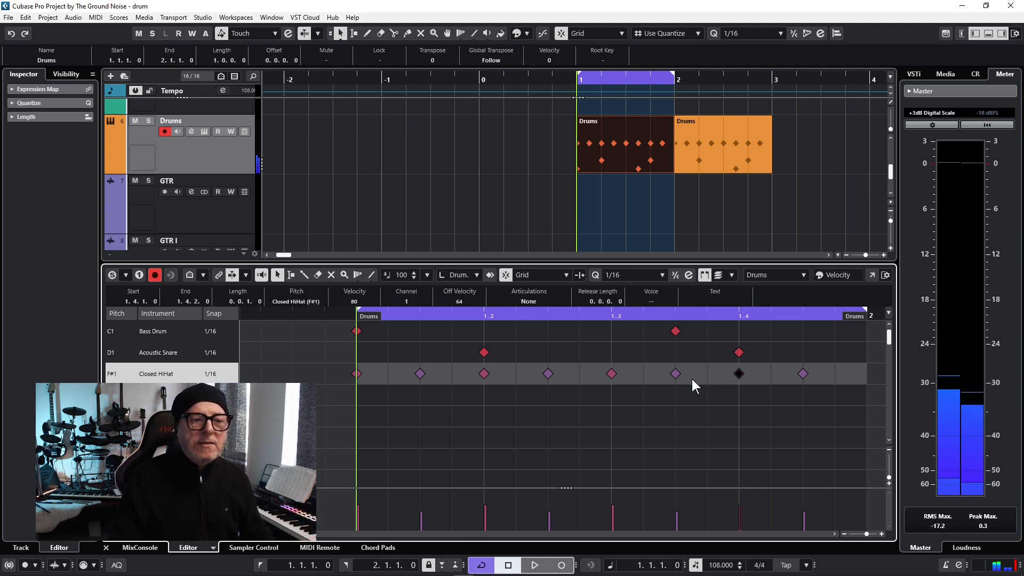
click(612, 374)
click(485, 374)
click(358, 374)
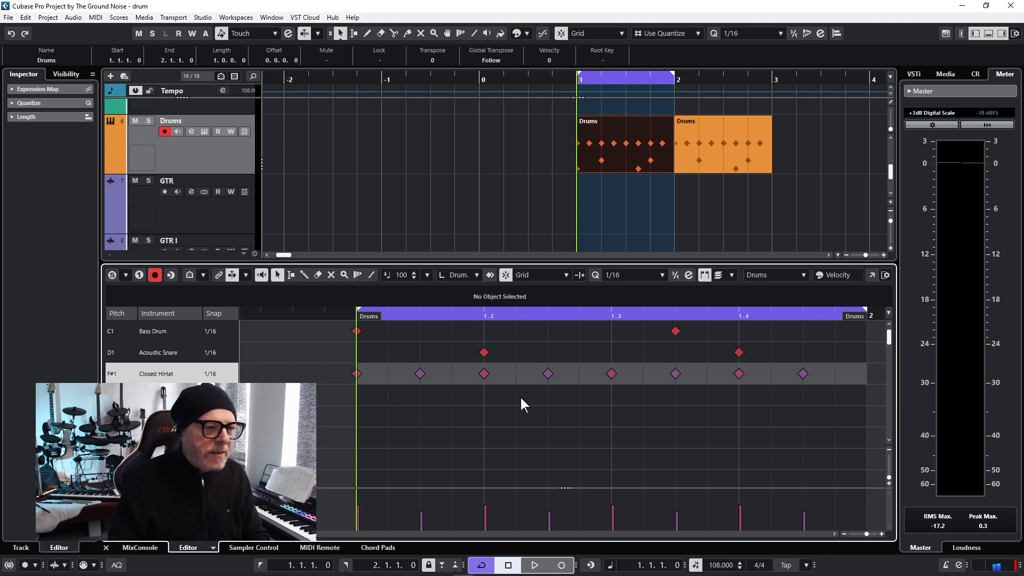
- Add Acoustic Snare hits at the second and fourth sixteenths of every beat in bar 1 with the Drumstick tool
key(8)
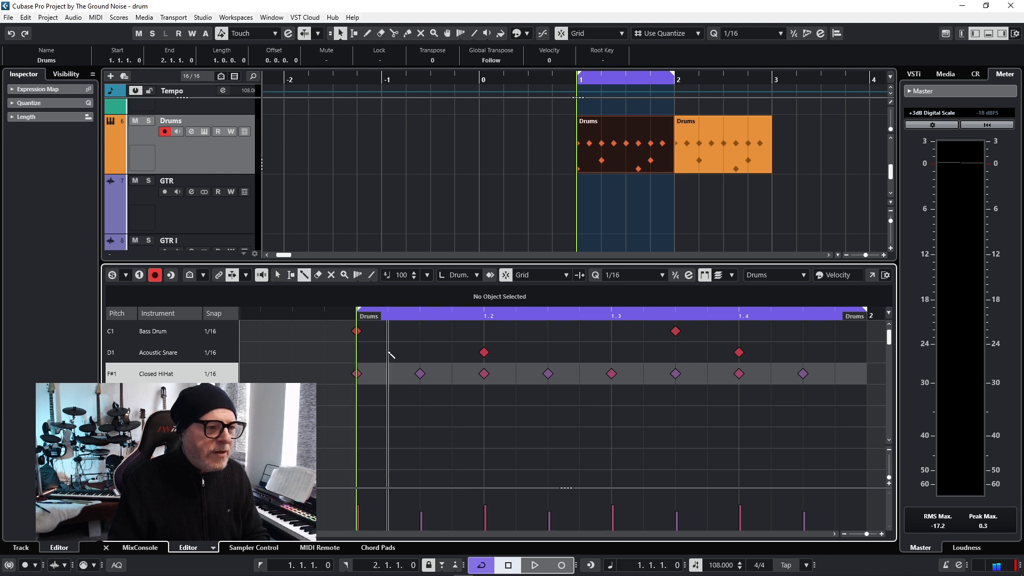
click(389, 352)
click(452, 352)
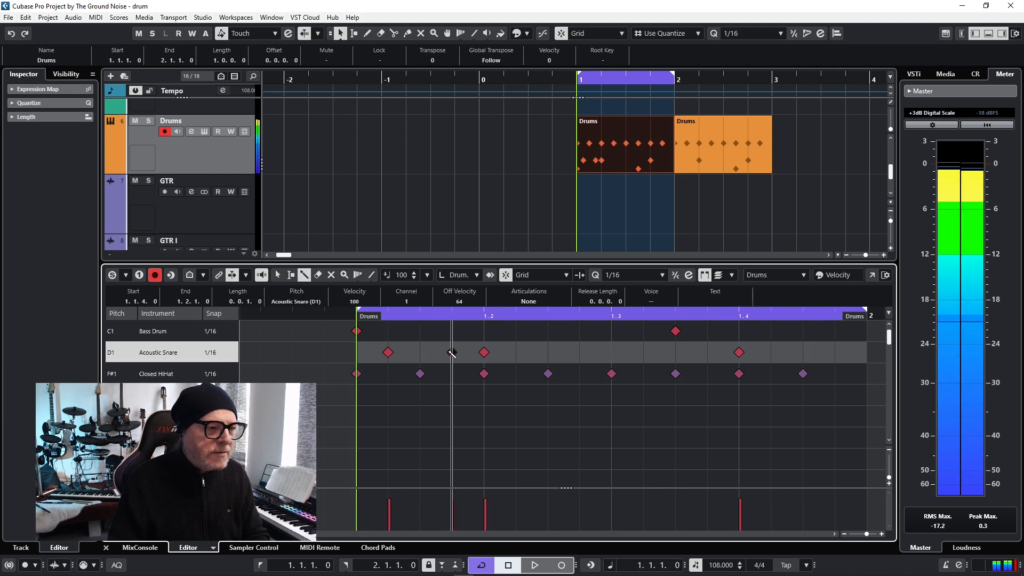
click(516, 352)
click(580, 352)
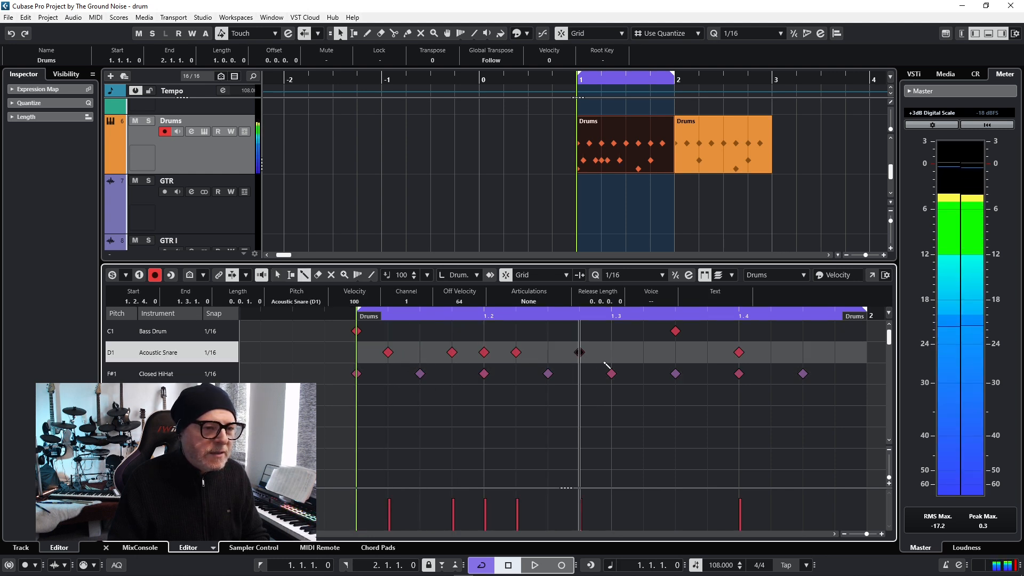
click(644, 352)
click(707, 352)
click(772, 352)
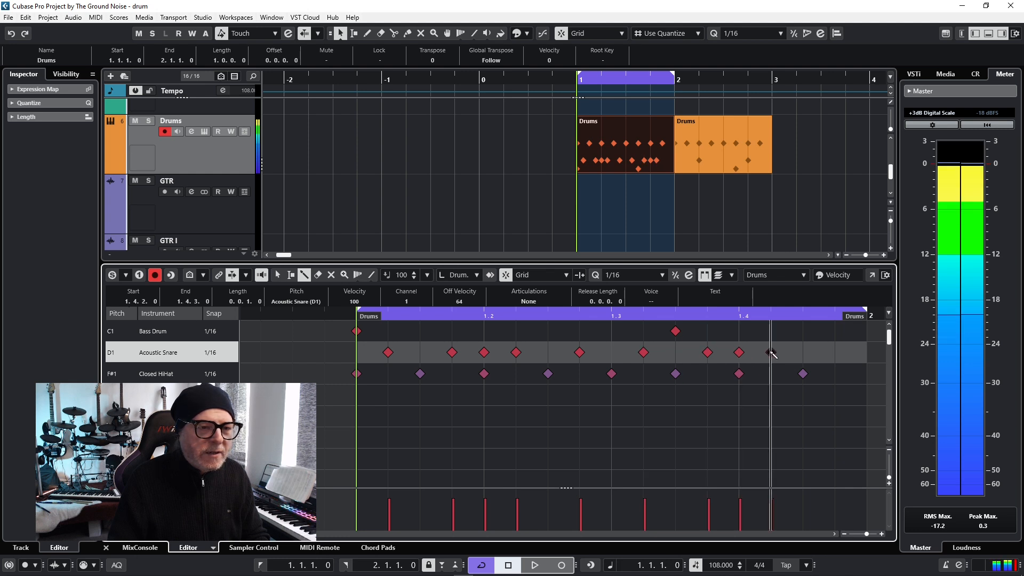
click(835, 352)
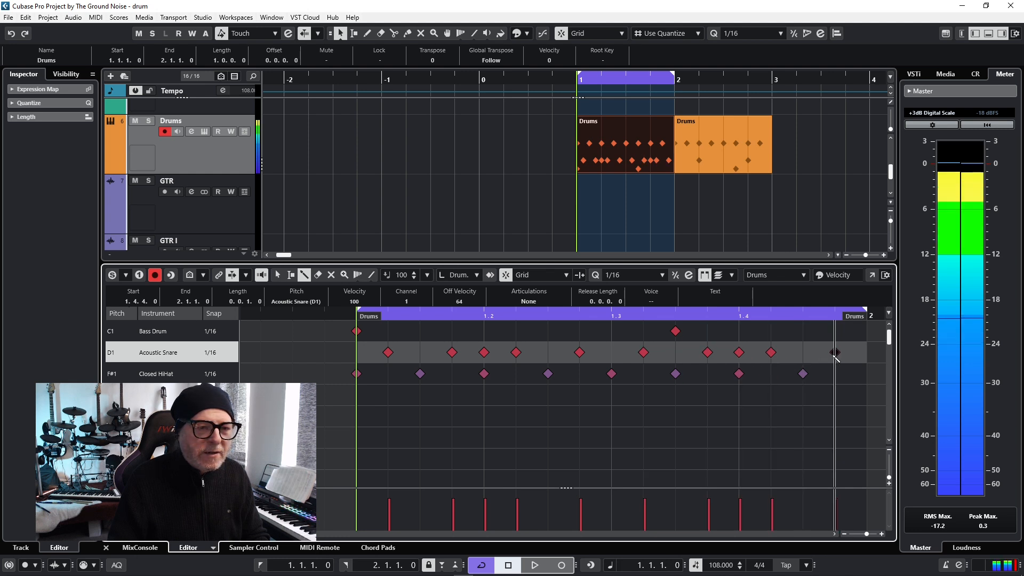
- Return to the Object Selection tool and play back the loop to hear the added snare hits
right_click(578, 434)
click(577, 433)
key(space)
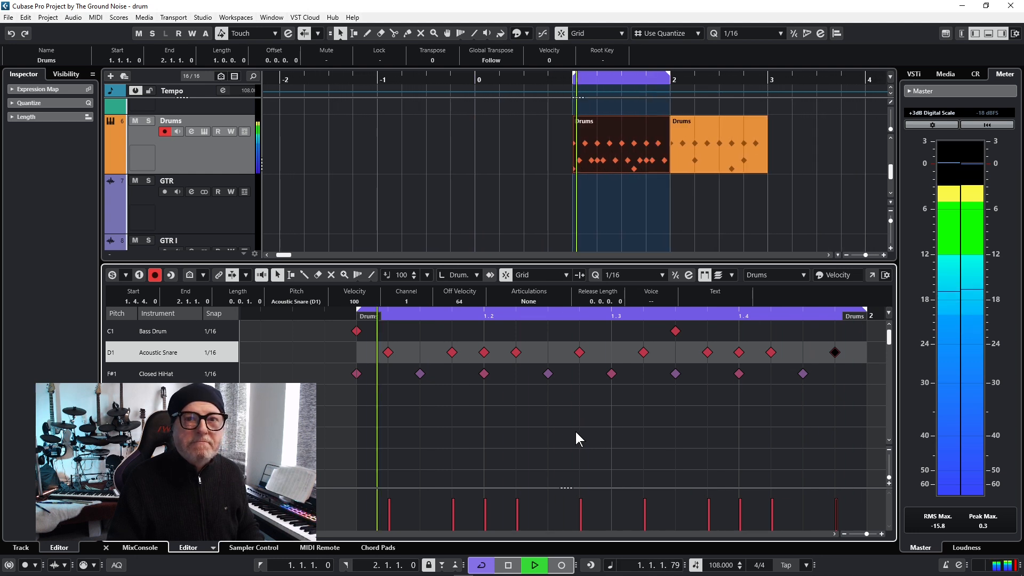
key(space)
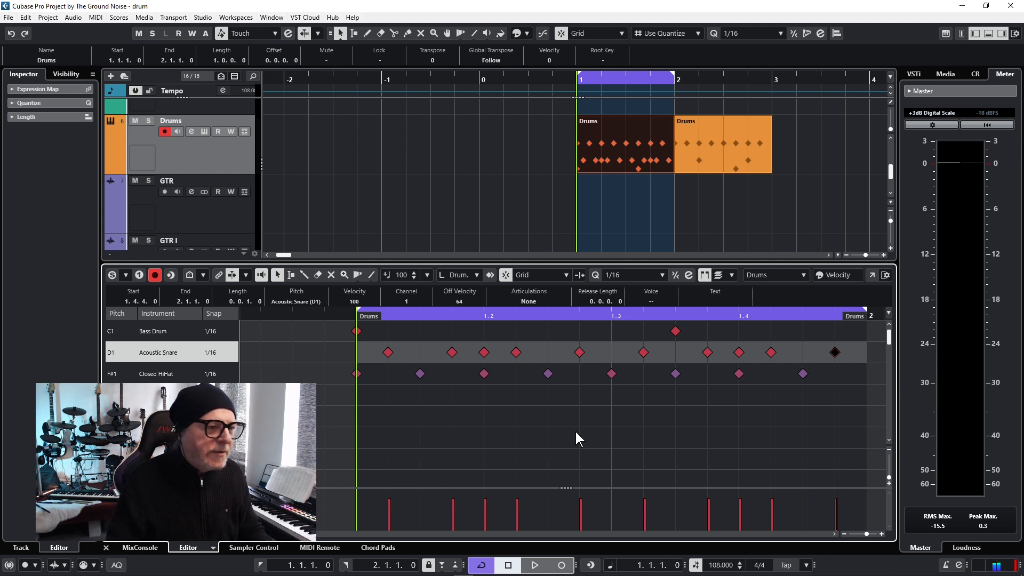
- Lower the velocity of the eight added snare hits to 70, leaving the main hits on beats 2 and 4 unselected, and play back the loop
shift+click(388, 352)
shift+click(452, 352)
shift+click(516, 352)
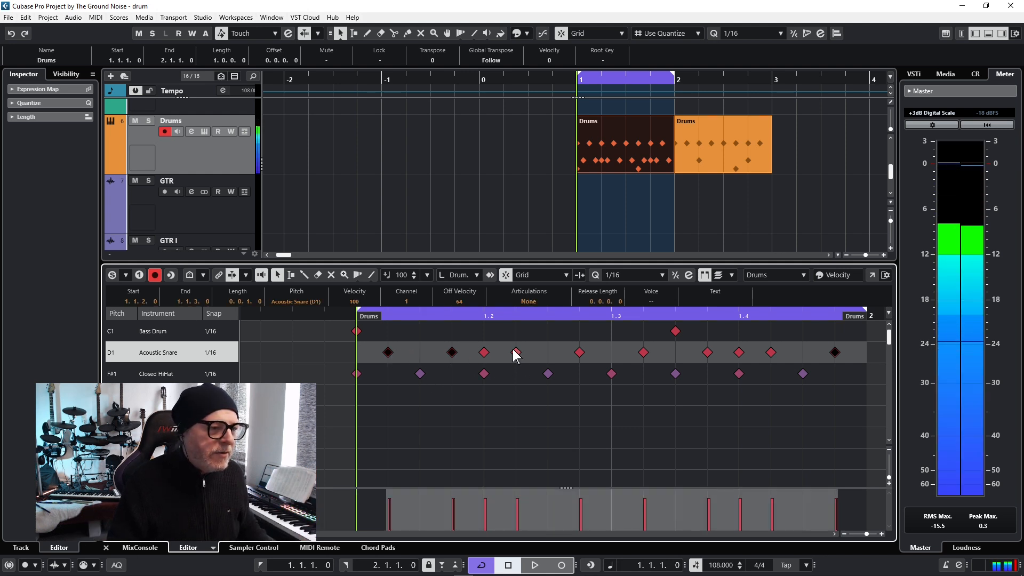
shift+click(580, 352)
shift+click(644, 352)
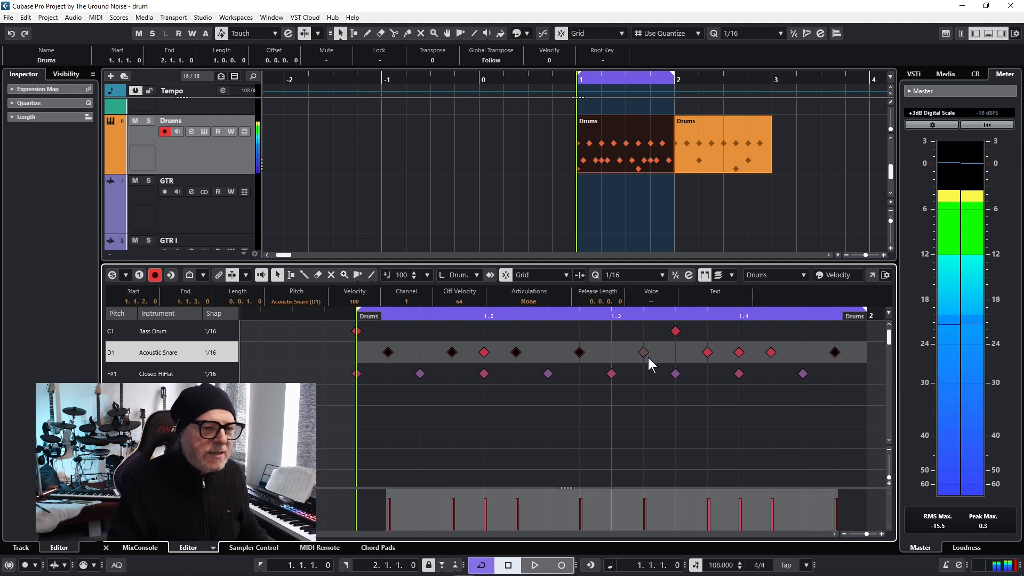
shift+click(708, 353)
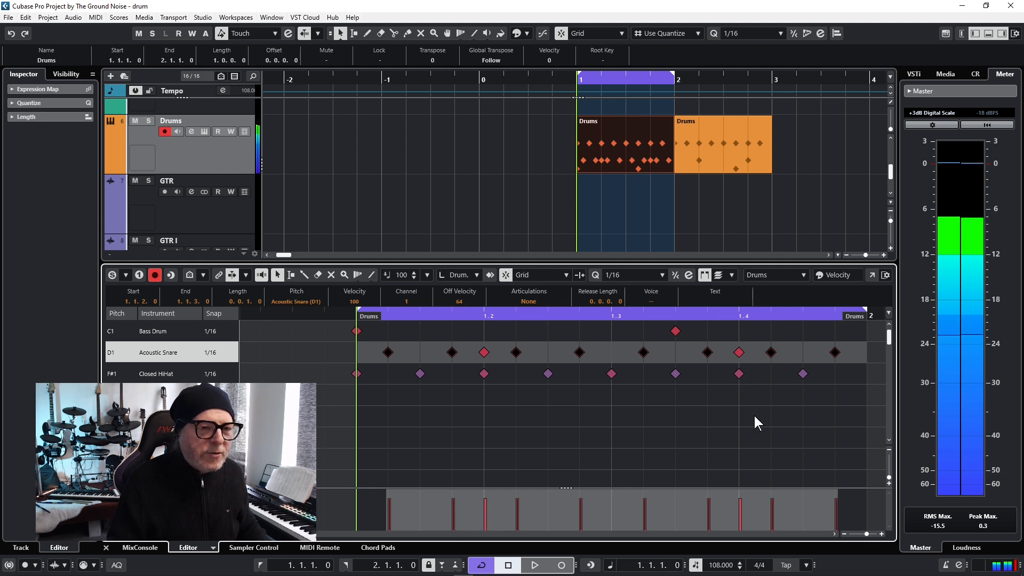
mouse_move(611, 492)
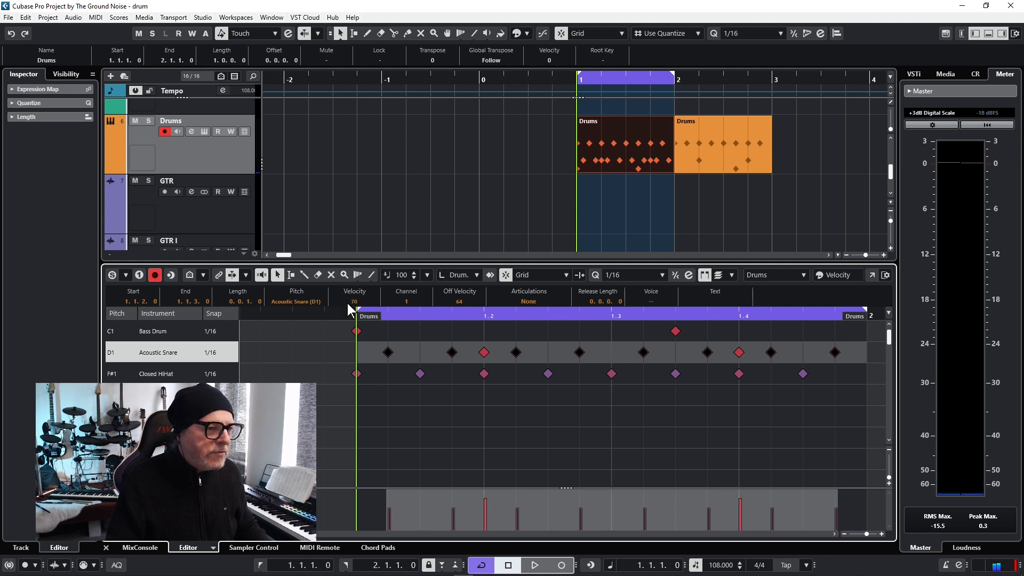
click(399, 418)
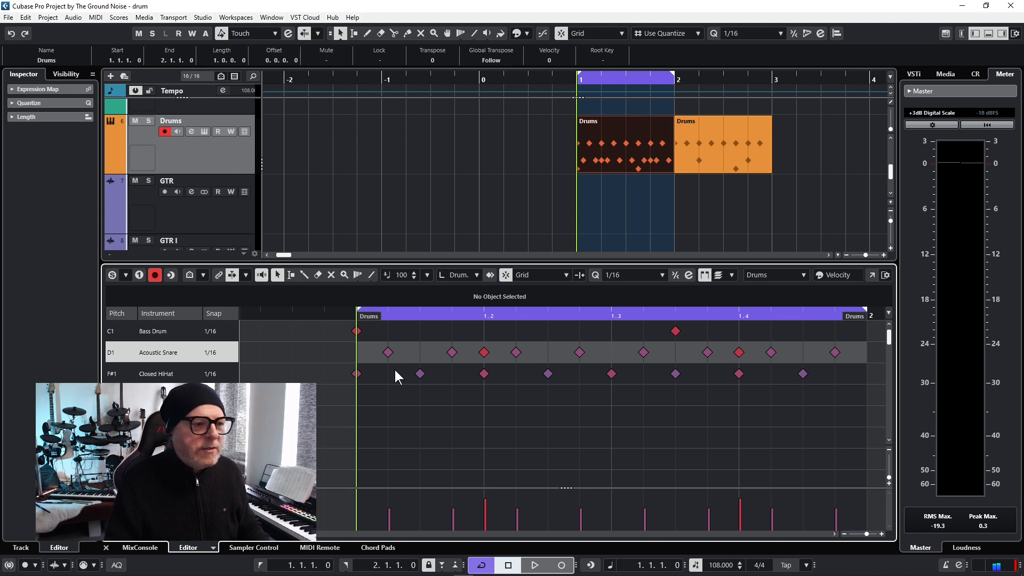
key(space)
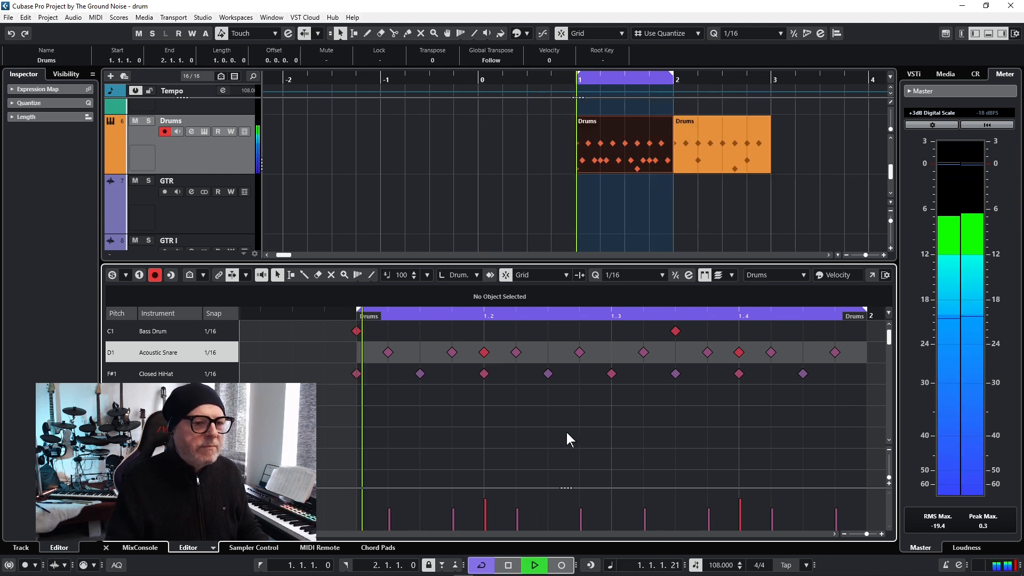
key(space)
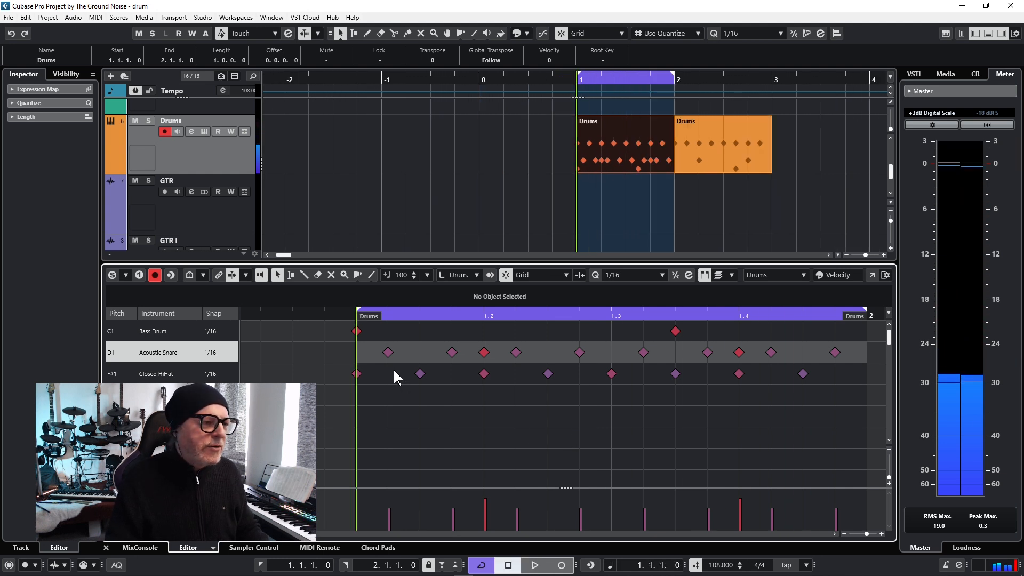
- Select the eight snare hits between the main backbeats, lower their velocity to 23 and play back the loop
click(389, 352)
shift+click(451, 352)
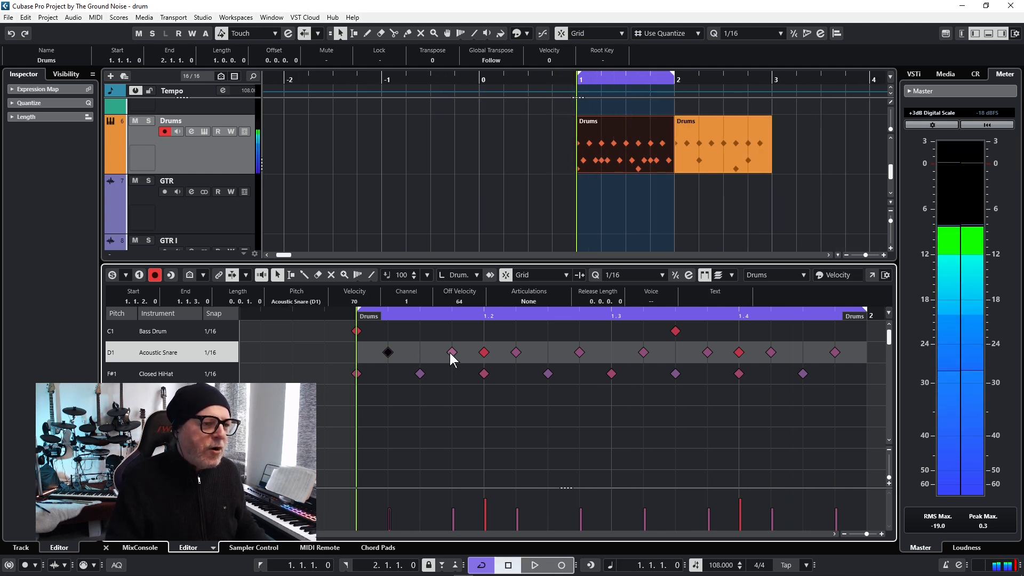
shift+click(516, 353)
shift+click(580, 353)
shift+click(644, 352)
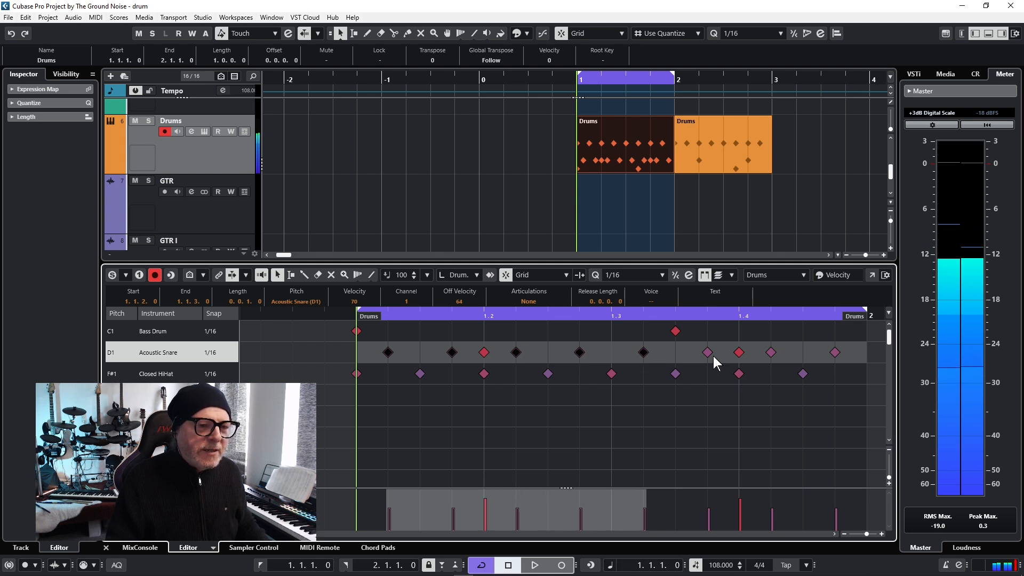
shift+click(708, 353)
shift+click(771, 352)
shift+click(836, 353)
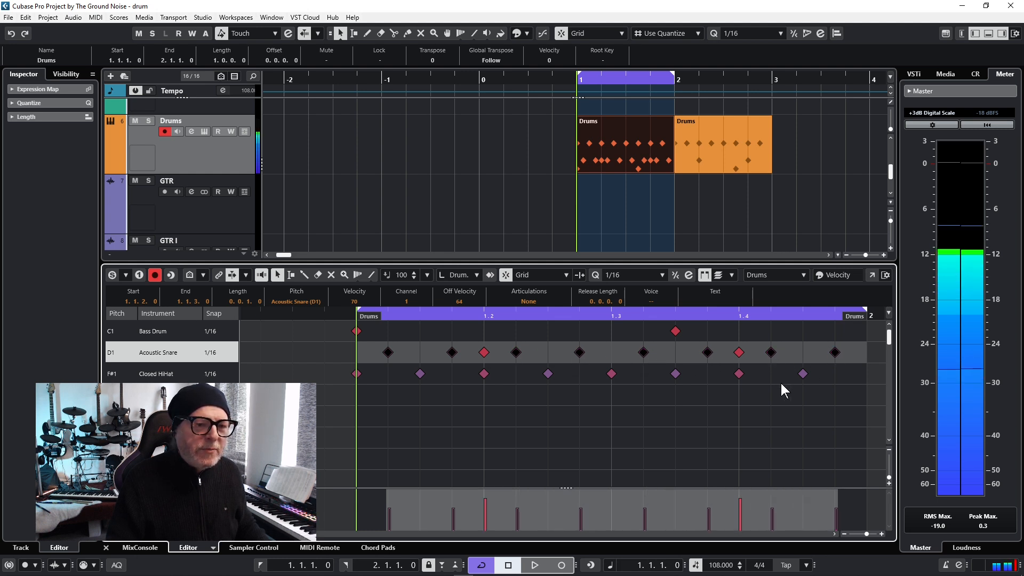
drag(583, 497, 601, 514)
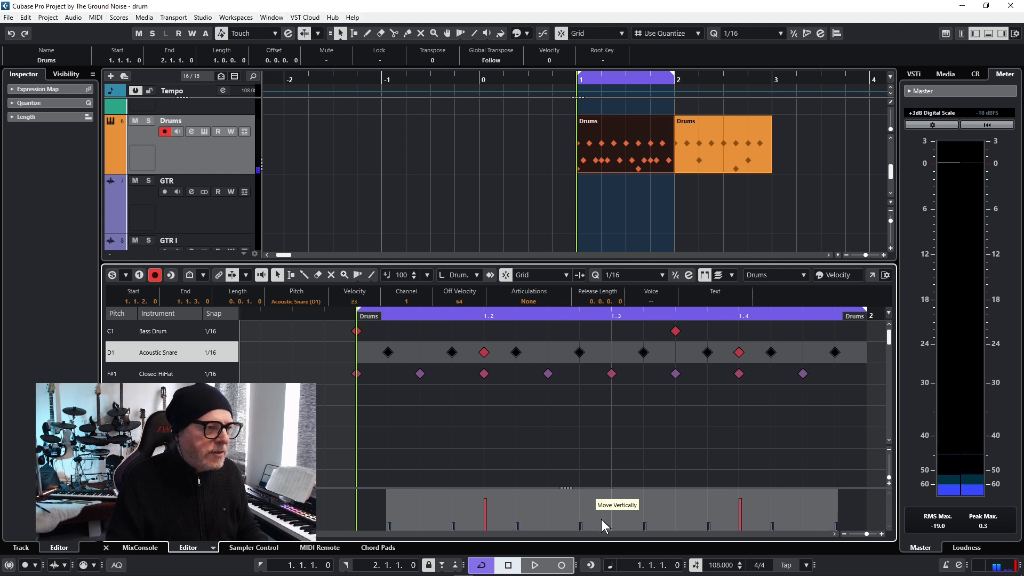
key(space)
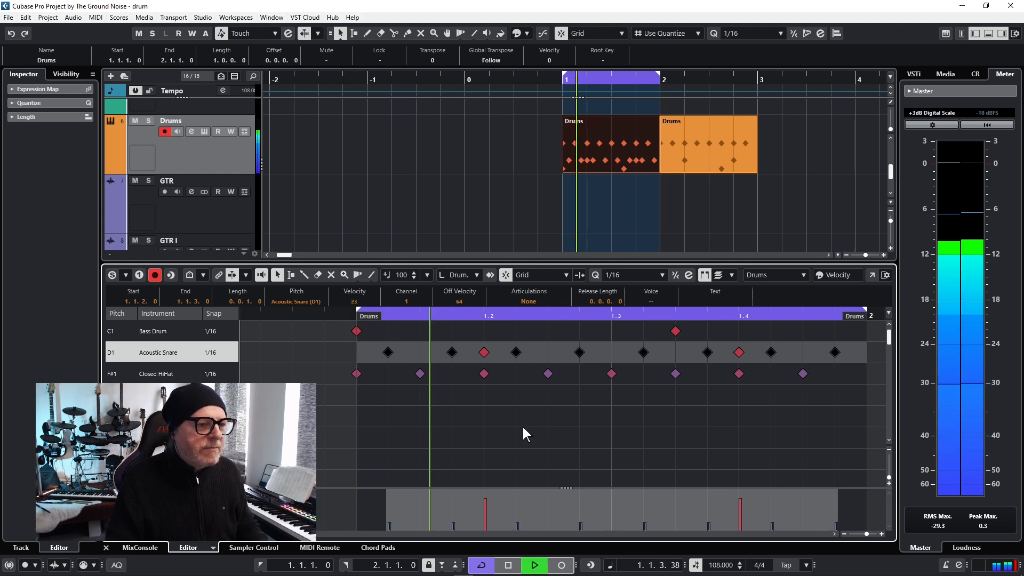
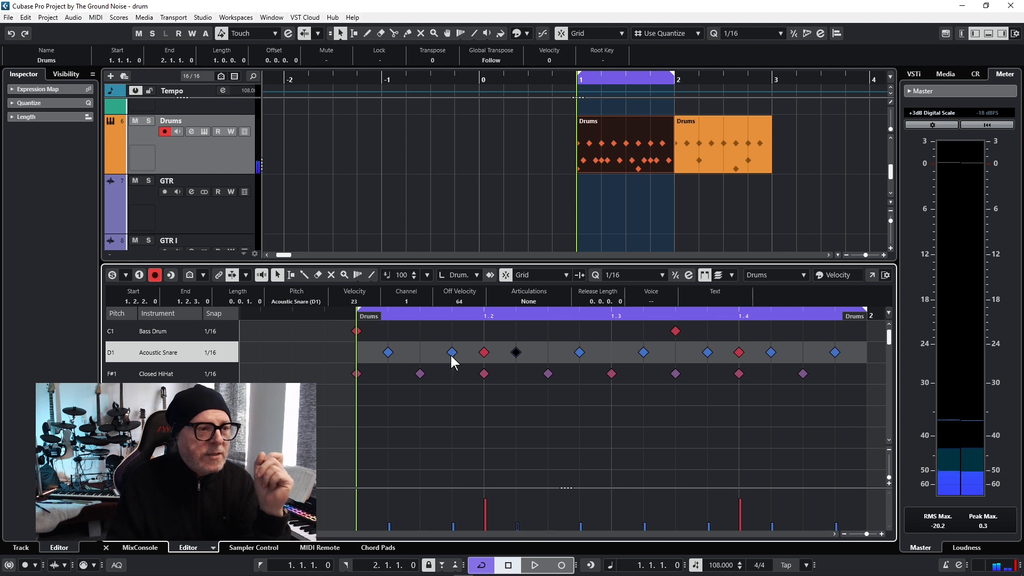
- Audition the snare hits at 1.1.4, 1.2.1 and 1.2.2 to compare the ghost notes with the accented backbeat
click(450, 355)
click(451, 353)
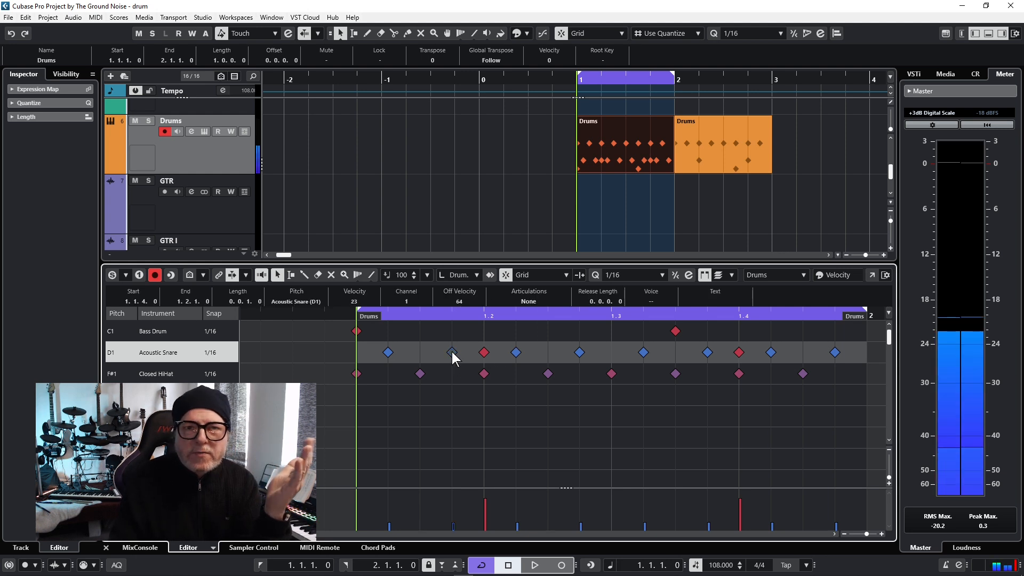
click(484, 353)
click(515, 354)
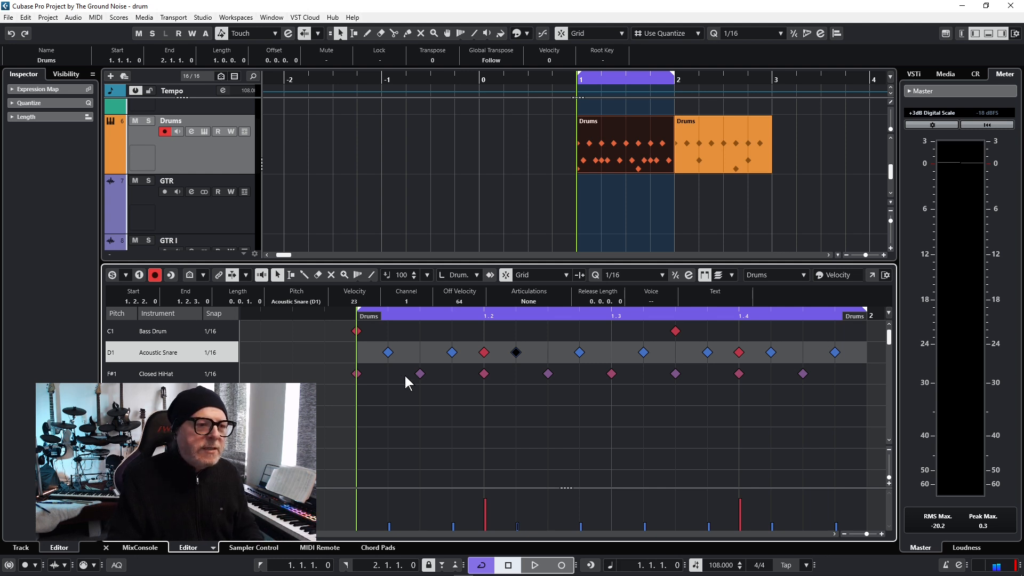
- Delete the six ghost snare hits at 1.1.2, 1.1.4, 1.2.2, 1.3.4, 1.4.2 and 1.4.4, and play back the loop
click(646, 398)
drag(449, 354, 516, 359)
key(Delete)
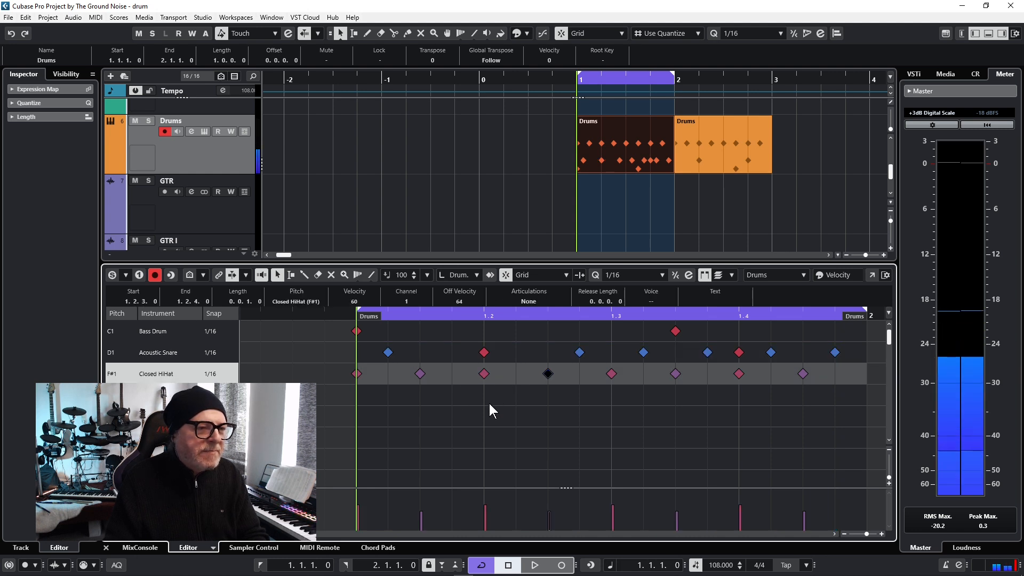
click(708, 353)
key(Delete)
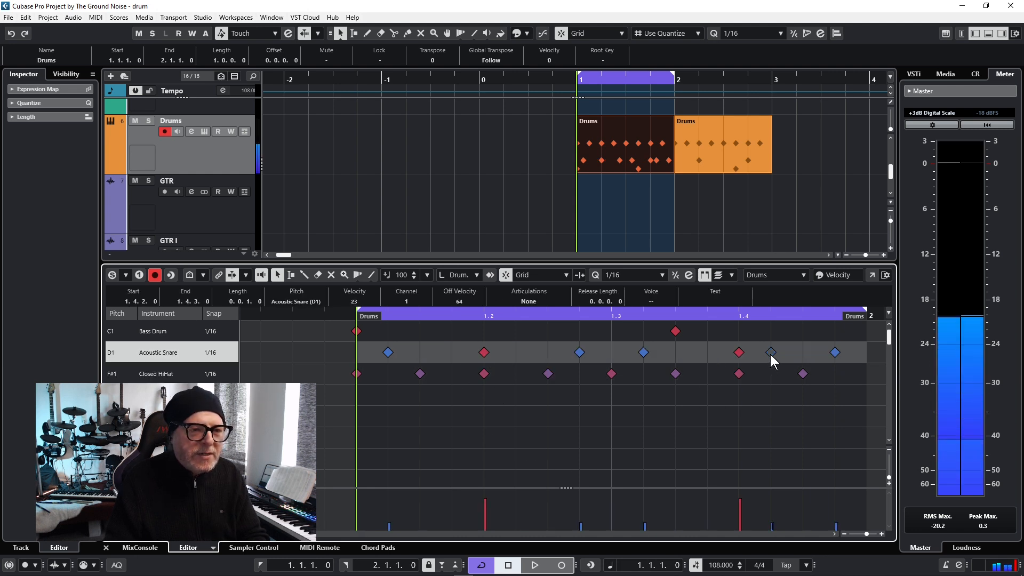
click(798, 380)
click(835, 352)
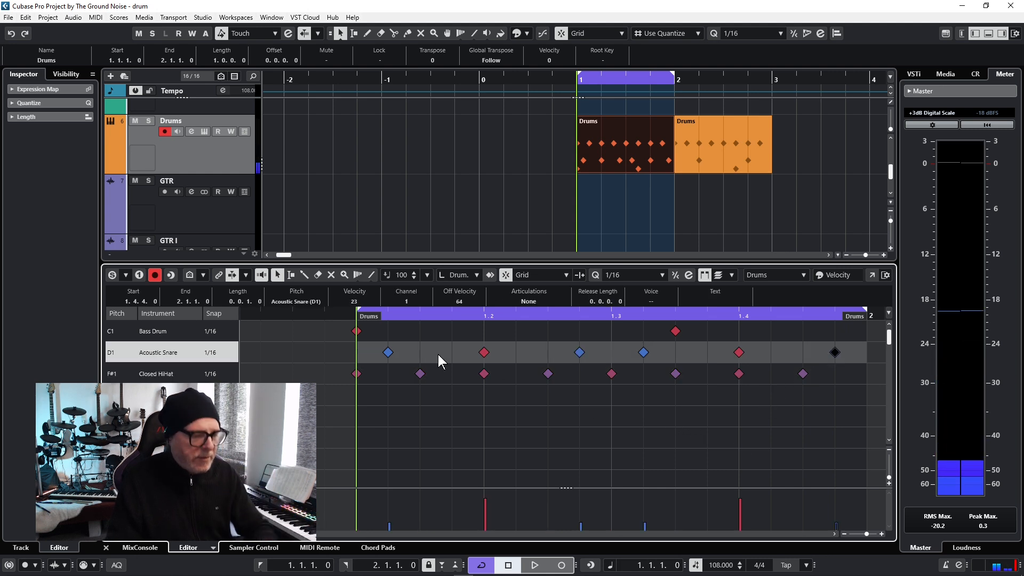
key(Delete)
click(389, 353)
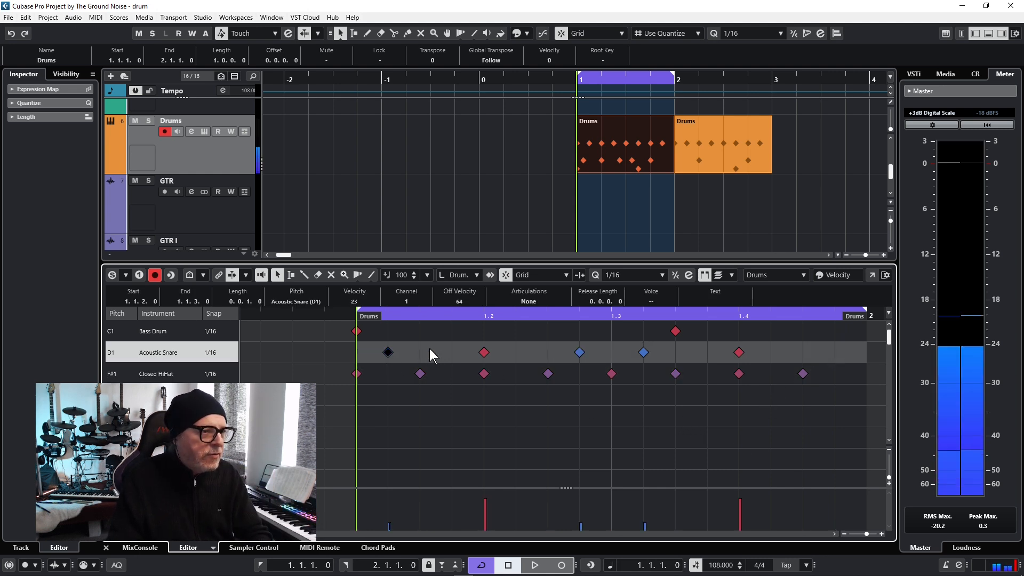
key(Delete)
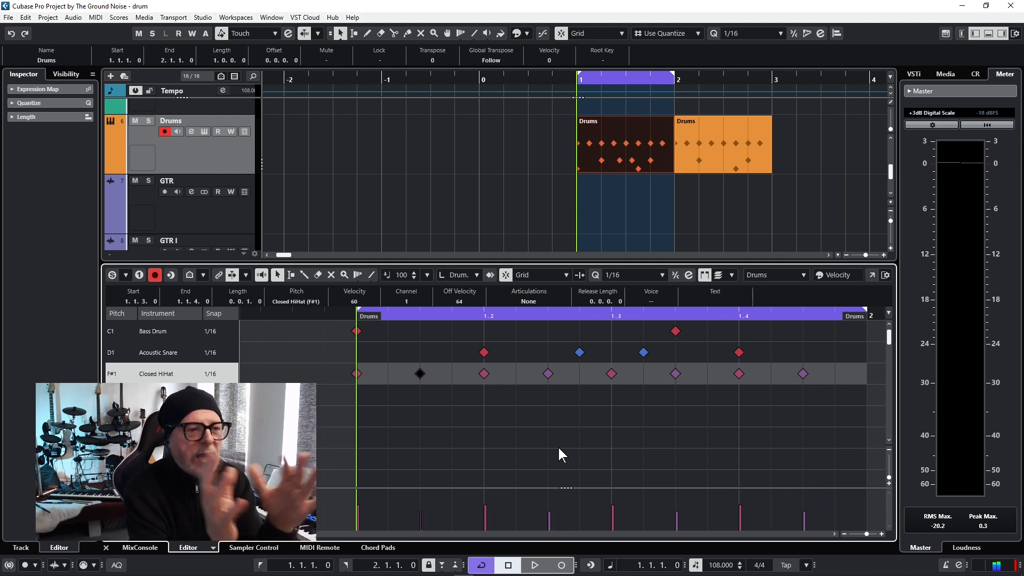
key(space)
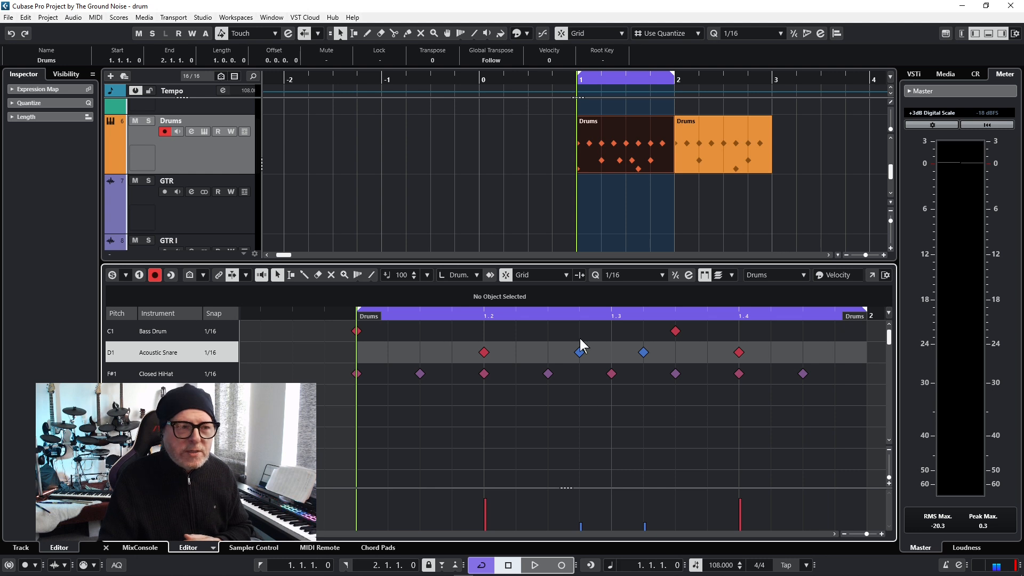
- Raise the velocity of the snare ghost note at 1.2.4 to a medium level and play back the loop
click(584, 506)
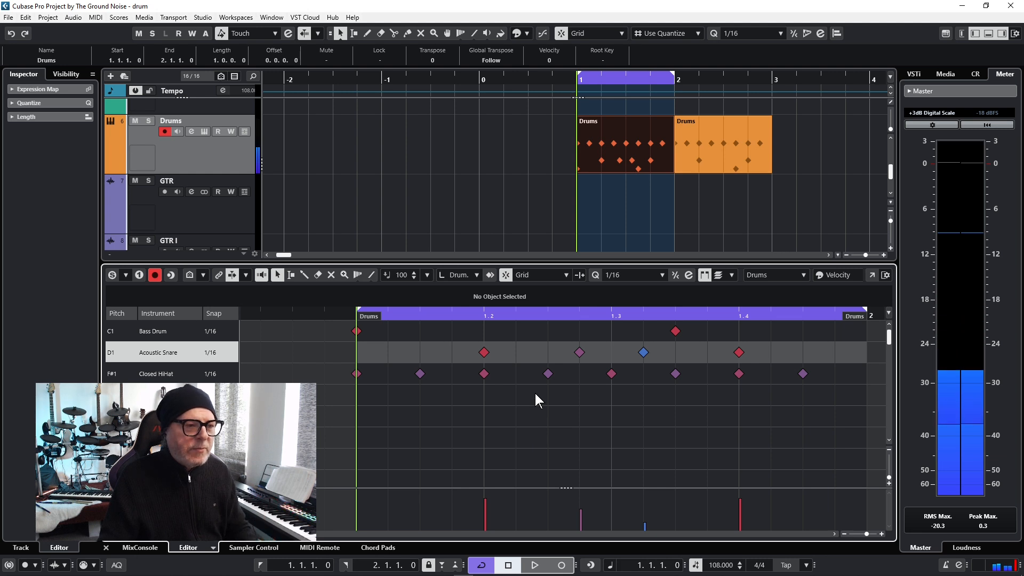
key(space)
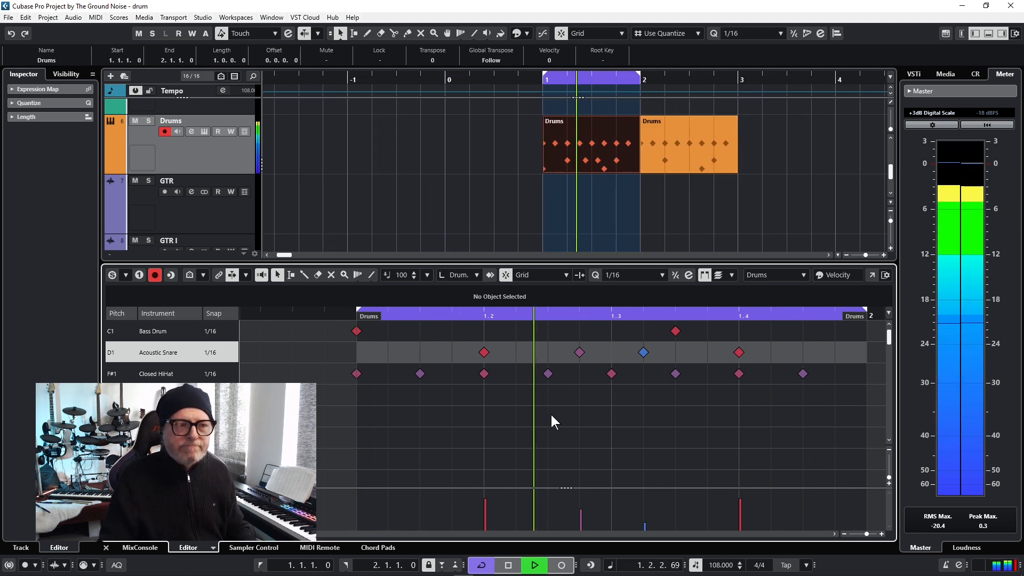
key(space)
- Try the snare hit at 1.2.4 at velocity 95, close to the backbeat level, and slightly softer, playing back the loop each time
click(582, 501)
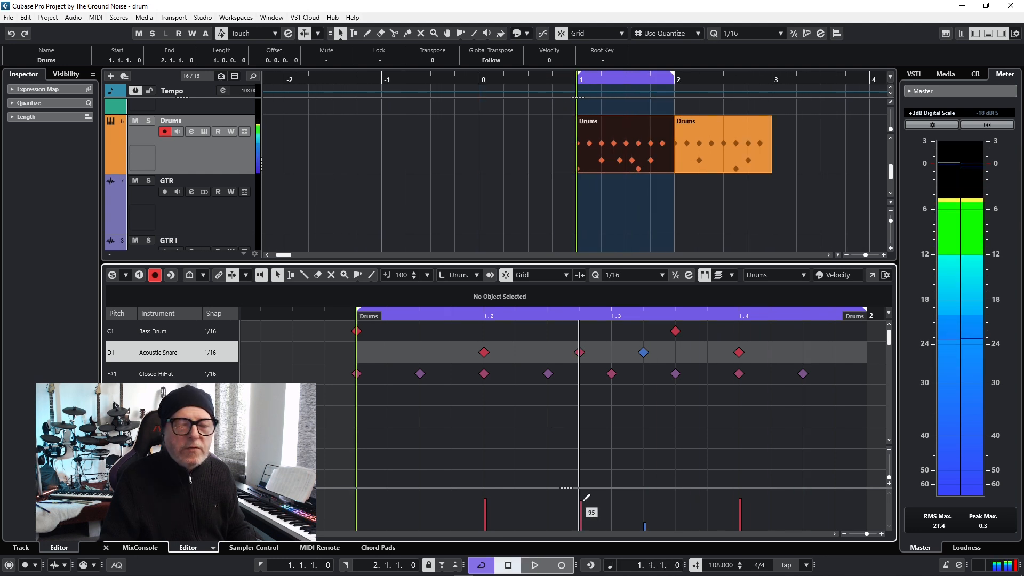
key(space)
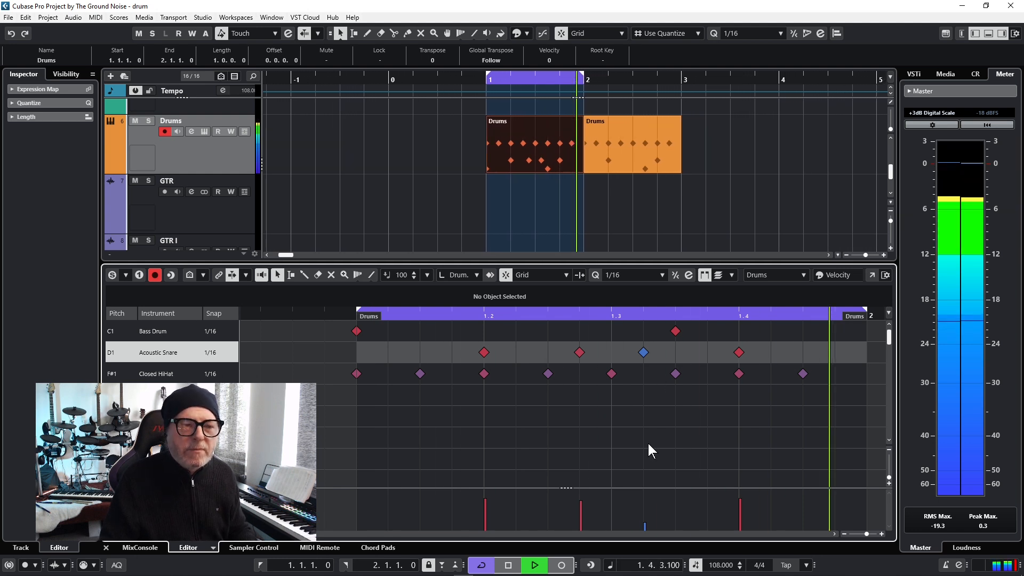
key(space)
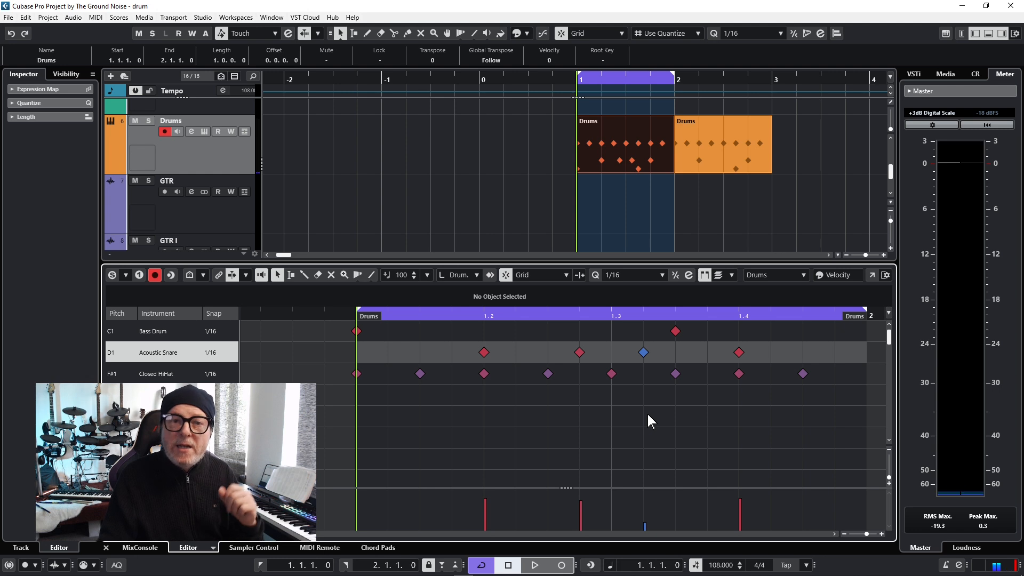
key(space)
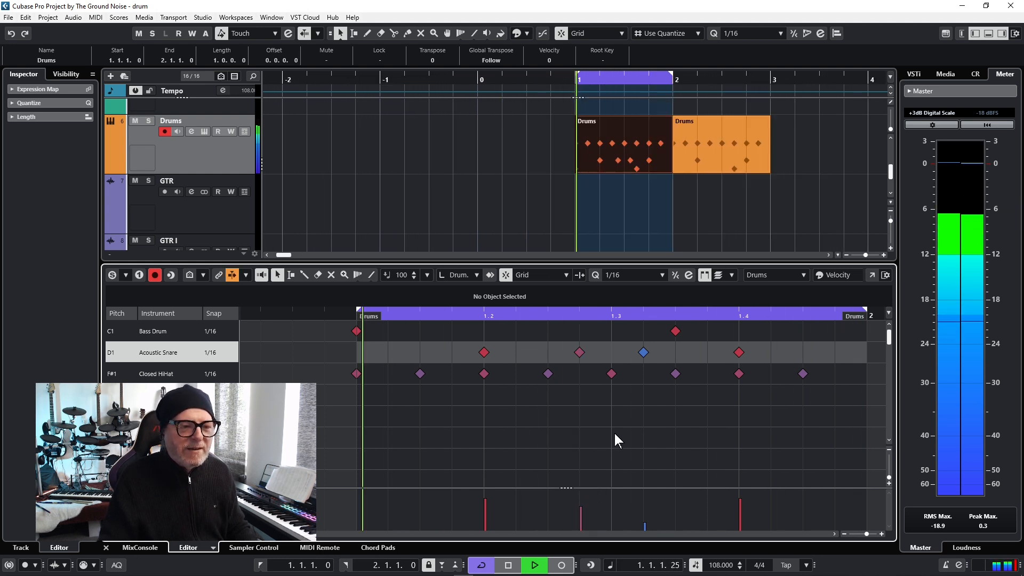
key(space)
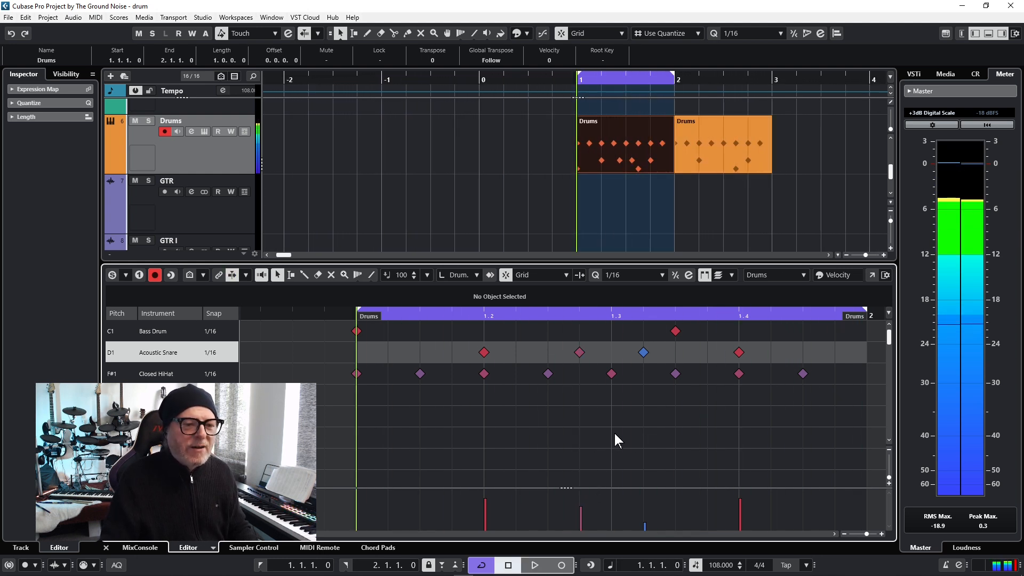
- Lower the snare hit at 1.2.4 to a soft ghost note, raise the one at 1.3.2 to about velocity 76 and play back the loop
click(584, 521)
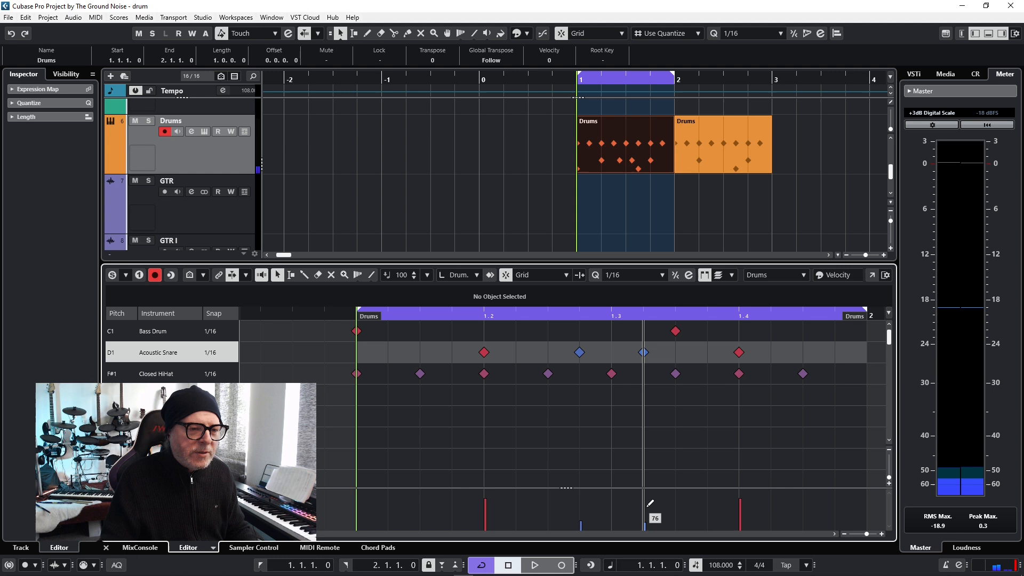
click(650, 505)
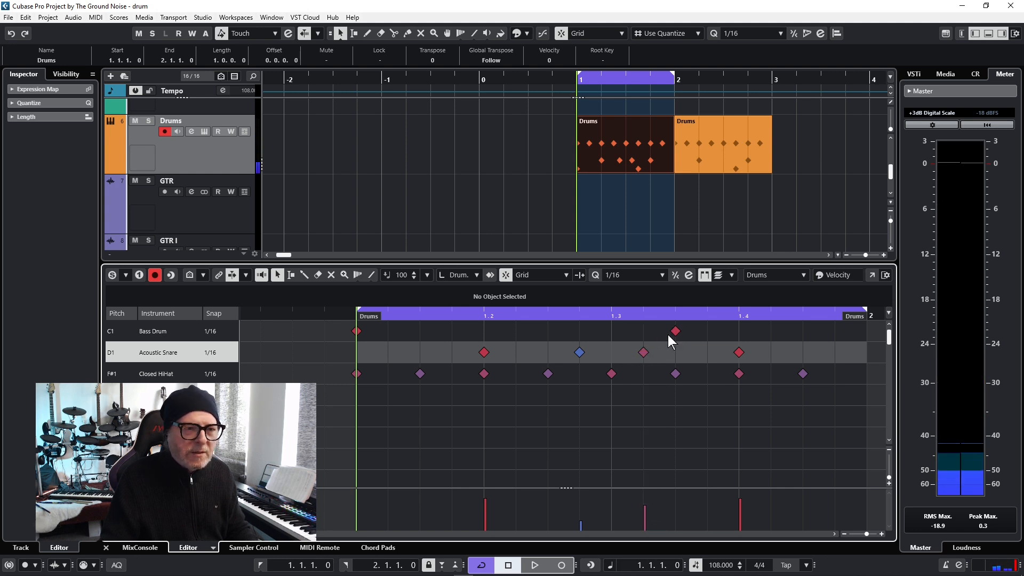
key(space)
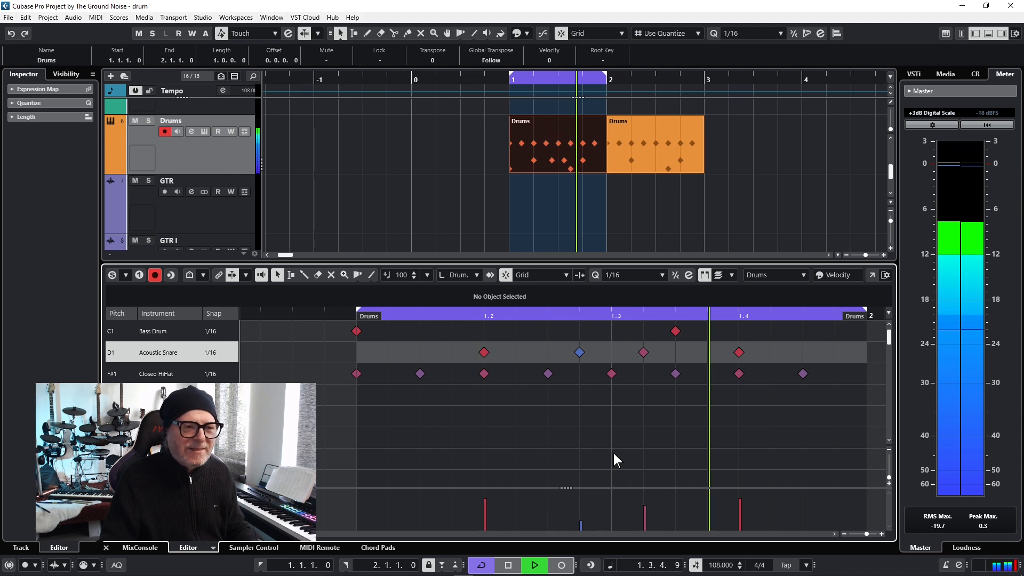
key(space)
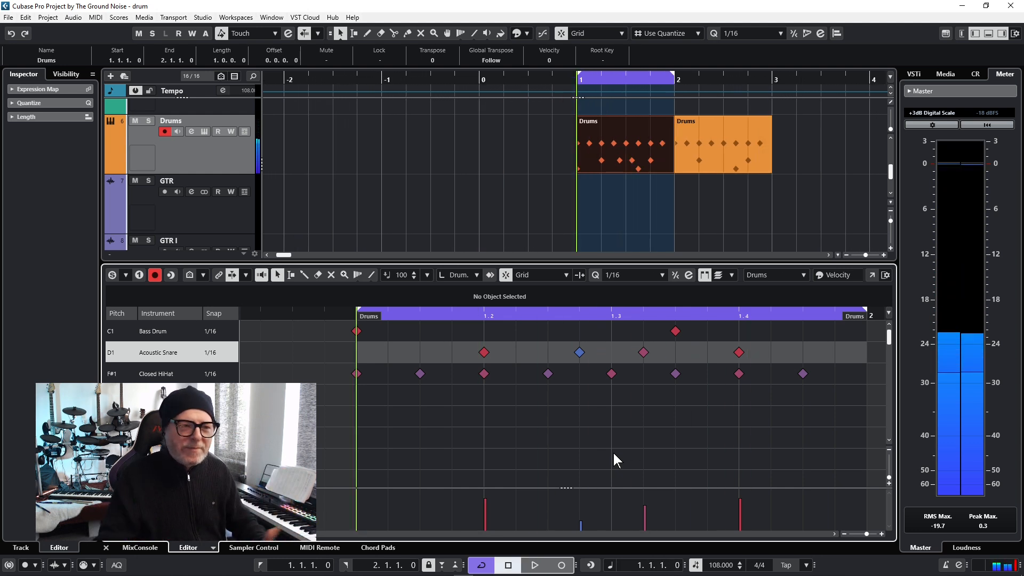
- Play back the loop and slightly reduce the velocity of the snare ghost note at 1.2.4
key(space)
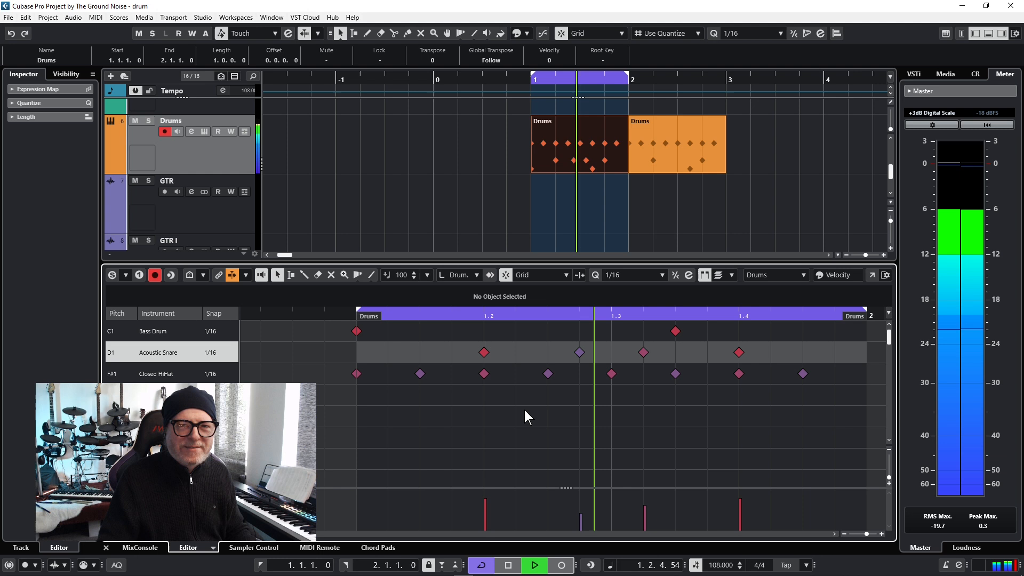
key(space)
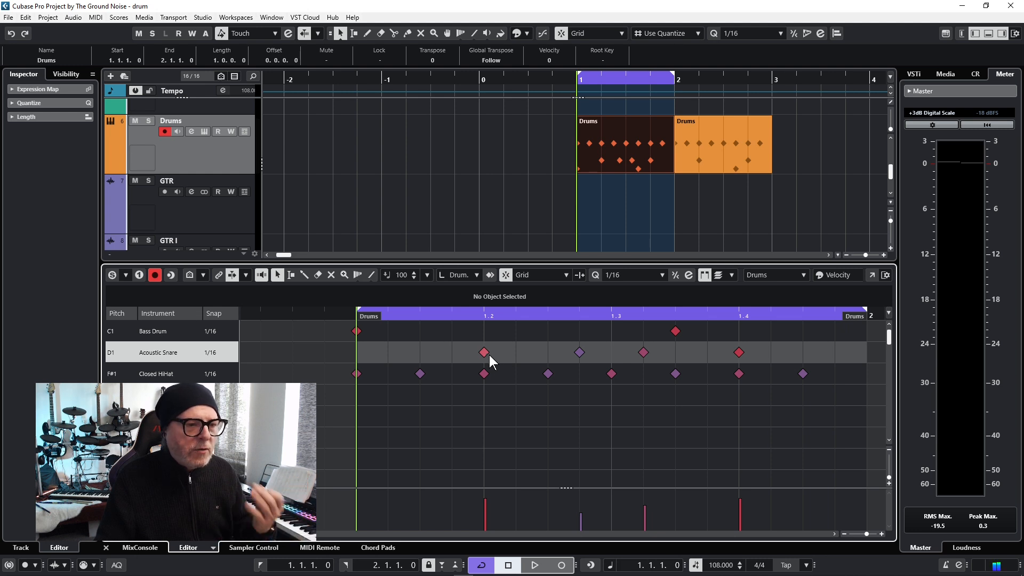
click(585, 516)
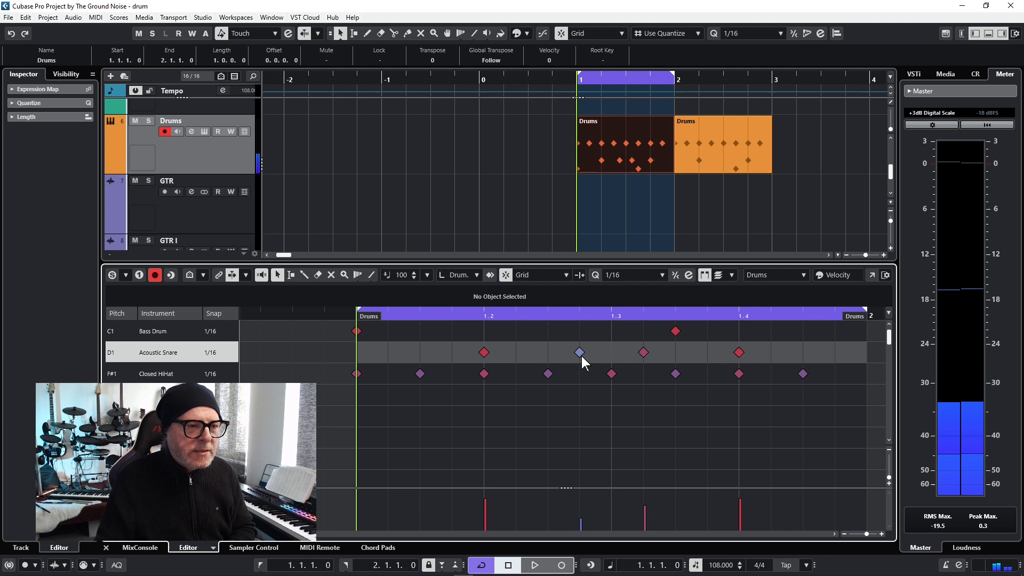